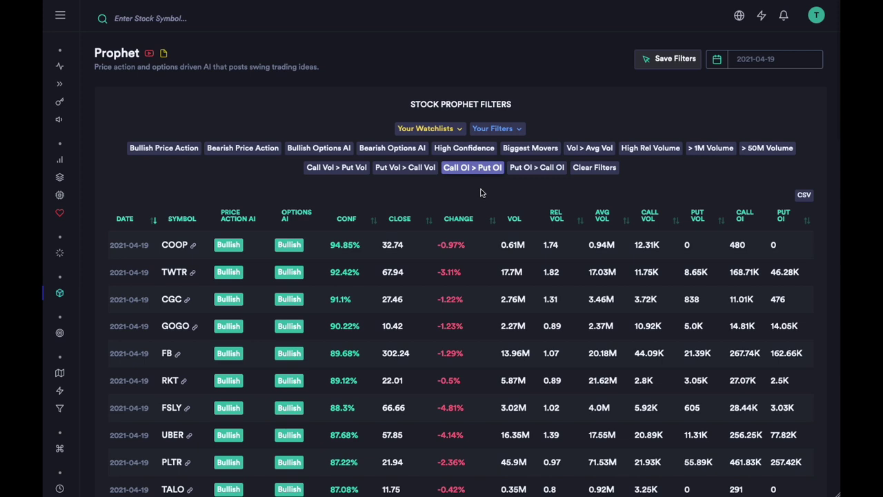
Examine the COOP entry and its confidence score in the Prophet results for 2021-04-19.
{"action": "double_click", "coordinate": [175, 245]}
{"action": "left_click", "coordinate": [173, 249]}
{"action": "left_click_drag", "start_coordinate": [332, 245], "coordinate": [352, 246]}
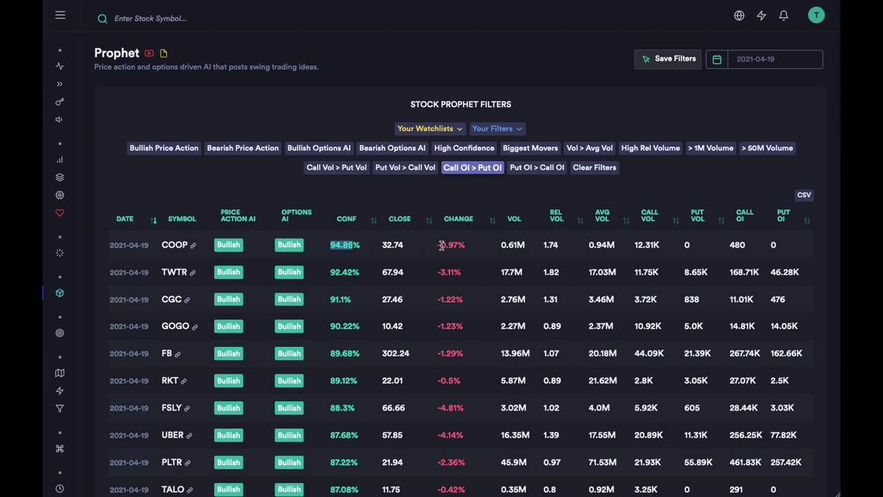
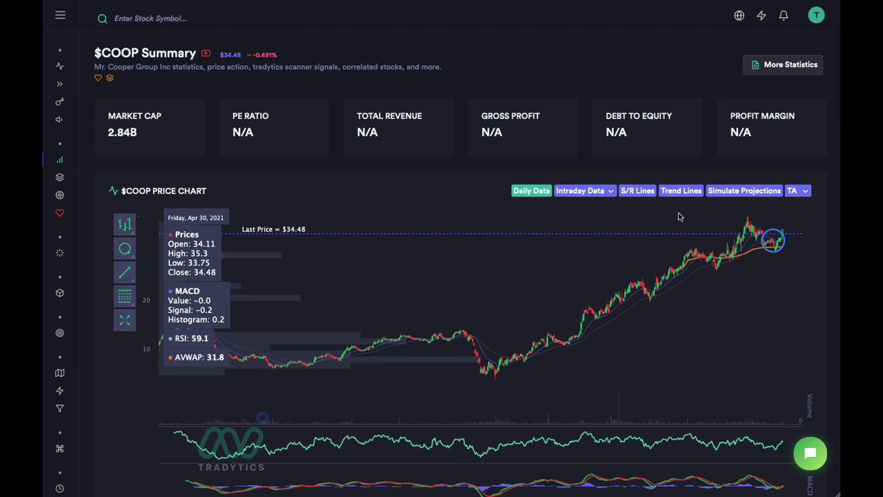
Set the anchored VWAP period of the COOP daily price chart to 77.
{"action": "left_click_drag", "start_coordinate": [659, 216], "coordinate": [803, 306]}
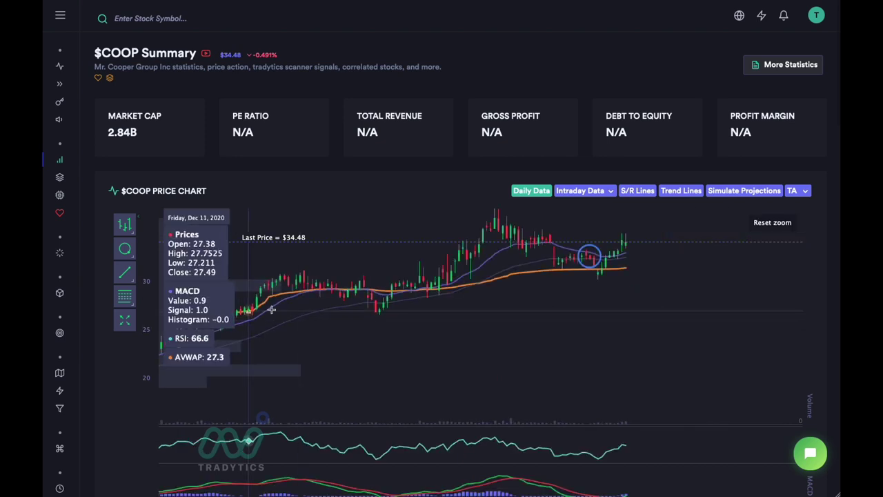
{"action": "left_click", "coordinate": [797, 193]}
{"action": "left_click", "coordinate": [724, 226]}
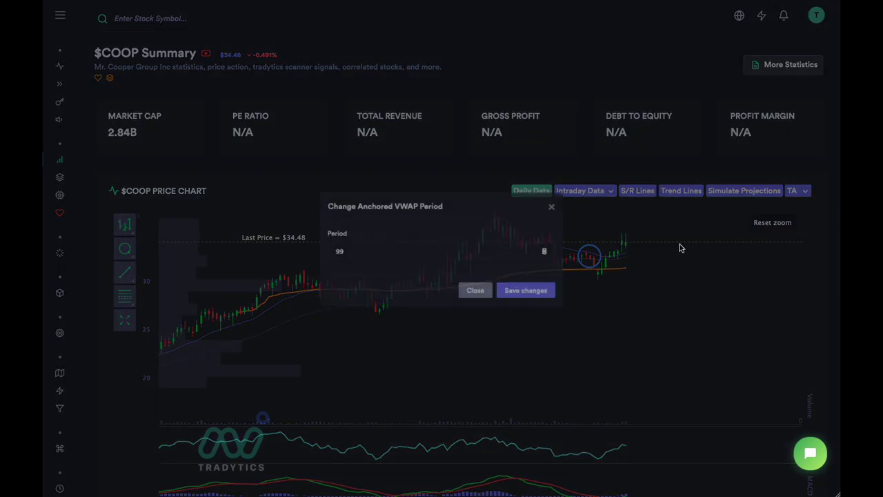
{"action": "left_click", "coordinate": [388, 255]}
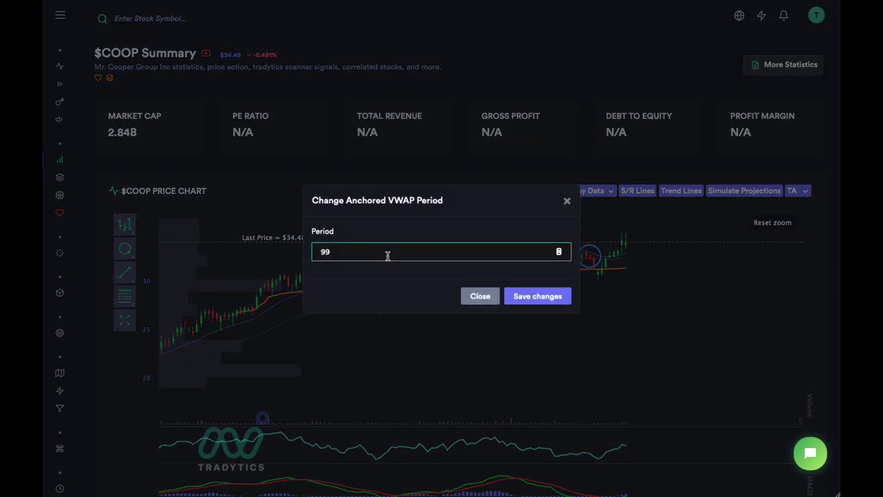
{"action": "type", "text": "77"}
{"action": "key", "text": "BackSpace"}
{"action": "key", "text": "BackSpace"}
{"action": "key", "text": "BackSpace"}
{"action": "key", "text": "BackSpace"}
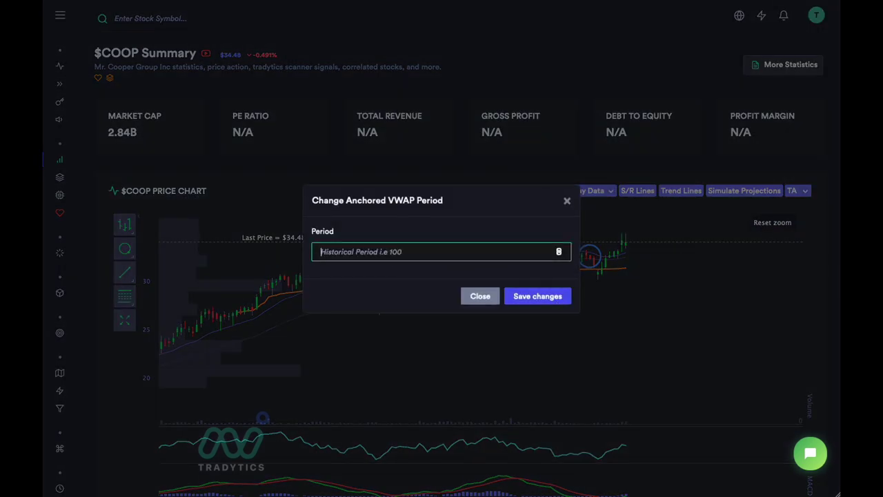
{"action": "type", "text": "77"}
{"action": "left_click", "coordinate": [543, 297]}
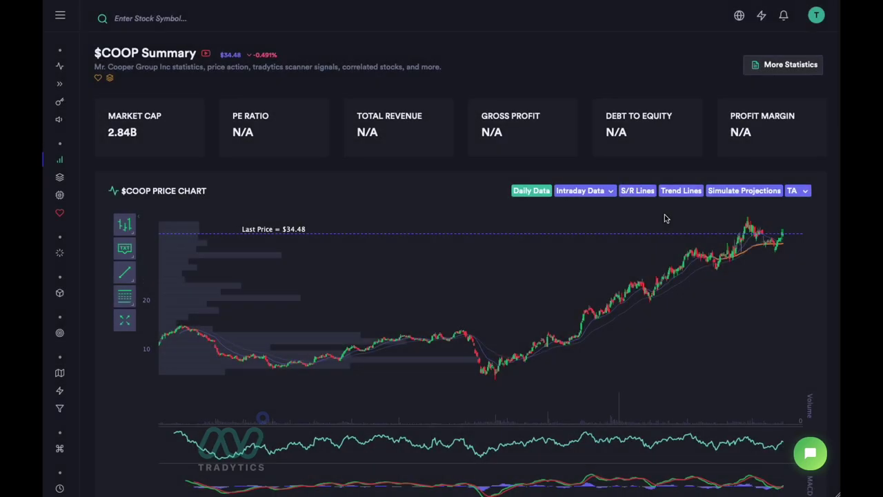
Shorten the anchored VWAP period of the COOP chart to 67.
{"action": "left_click_drag", "start_coordinate": [664, 216], "coordinate": [800, 304]}
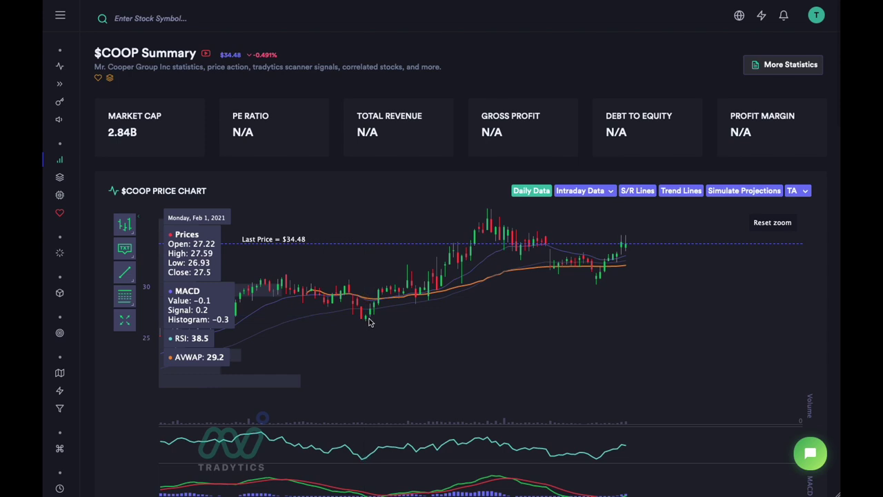
{"action": "left_click", "coordinate": [795, 190]}
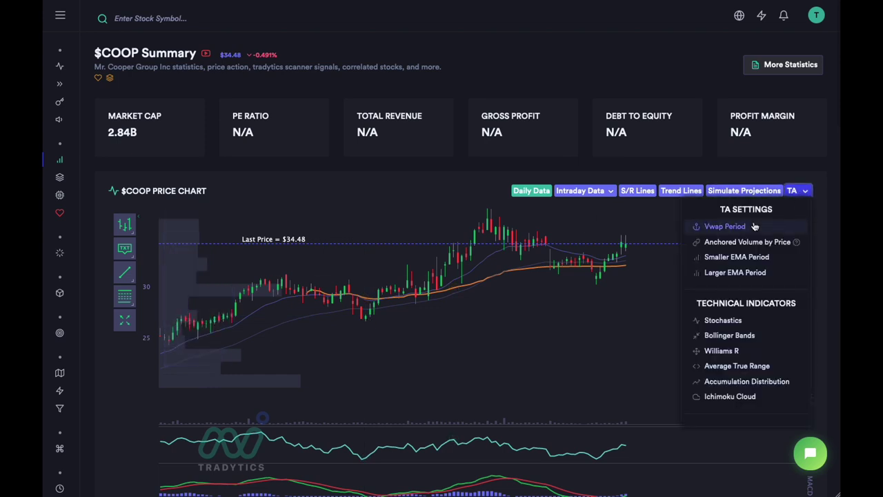
{"action": "left_click", "coordinate": [717, 226]}
{"action": "left_click", "coordinate": [339, 256]}
{"action": "key", "text": "BackSpace"}
{"action": "key", "text": "BackSpace"}
{"action": "type", "text": "67"}
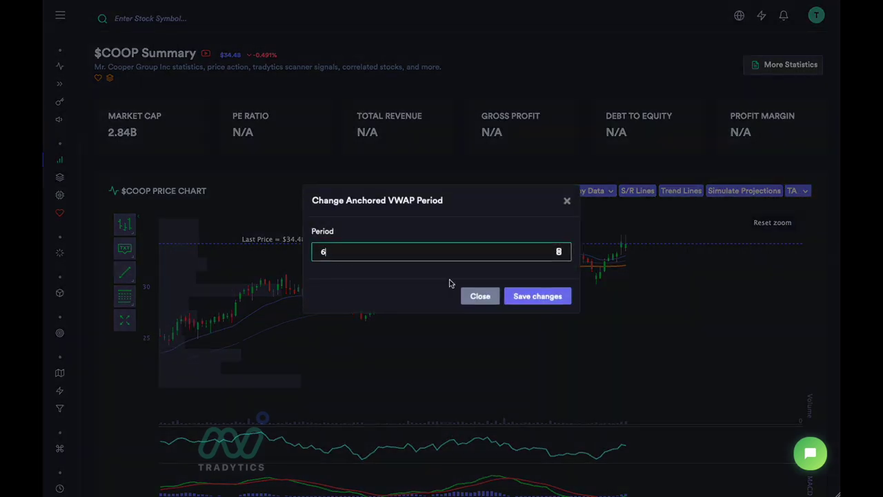
{"action": "left_click", "coordinate": [558, 296]}
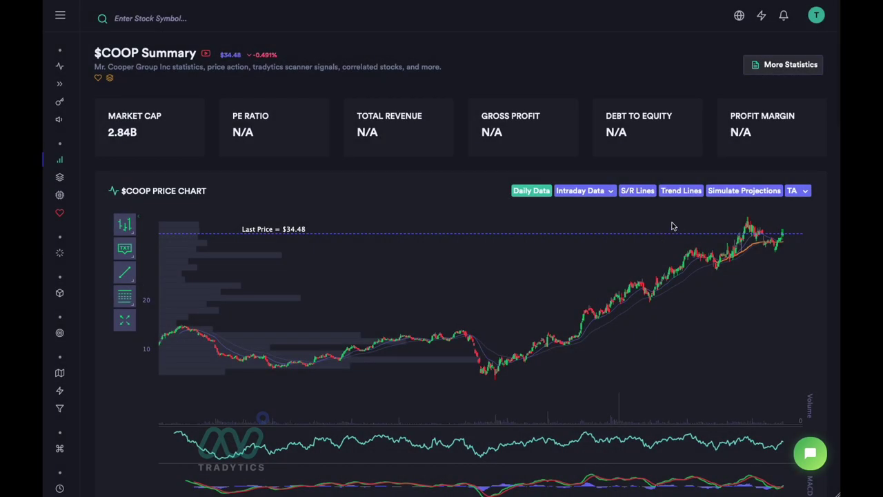
Change the COOP chart's anchored VWAP period to 62.
{"action": "left_click_drag", "start_coordinate": [668, 221], "coordinate": [804, 301]}
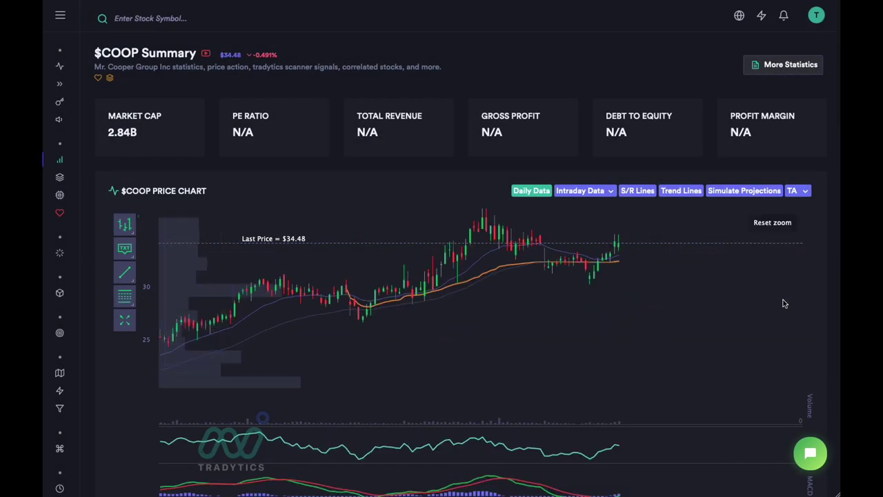
{"action": "left_click", "coordinate": [805, 191]}
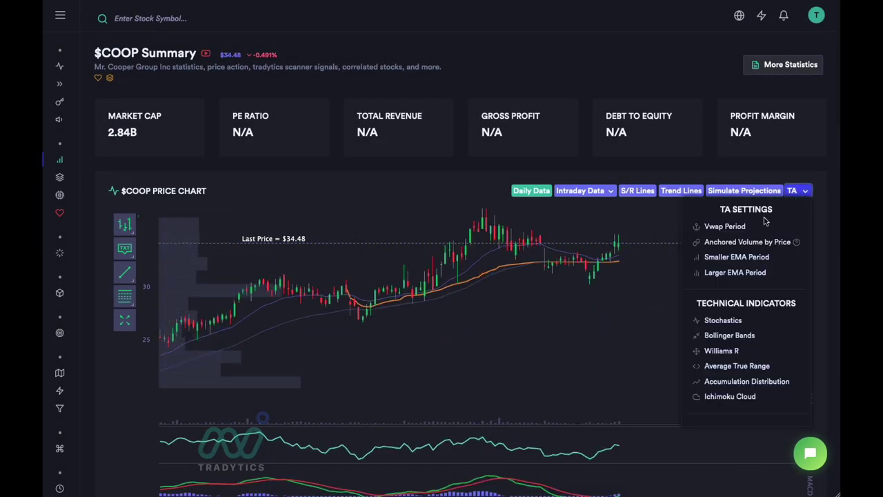
{"action": "left_click", "coordinate": [724, 227]}
{"action": "left_click", "coordinate": [414, 253]}
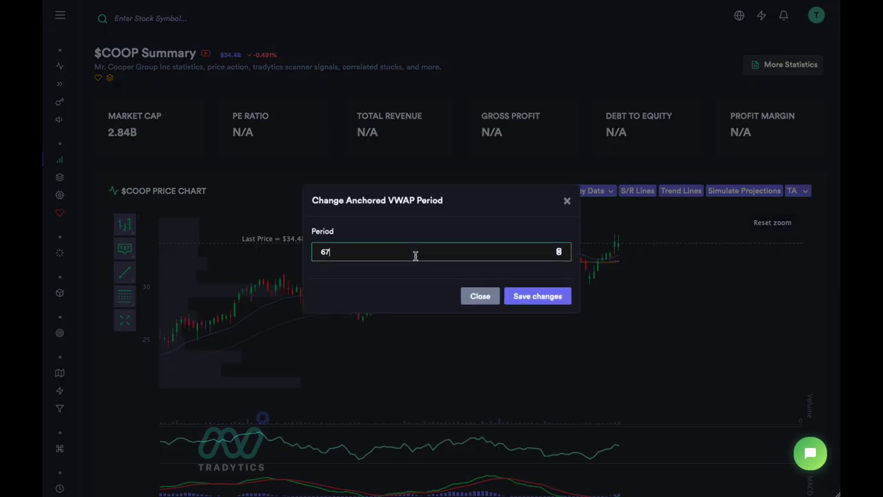
{"action": "key", "text": "BackSpace"}
{"action": "type", "text": "2"}
{"action": "left_click", "coordinate": [538, 296]}
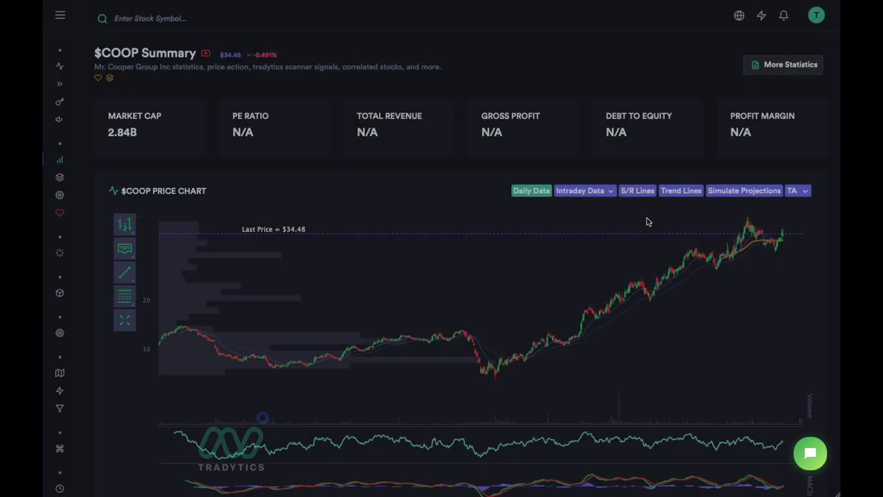
Examine the April 2021 candles against the anchored VWAP line, including the April 19 signal day.
{"action": "left_click_drag", "start_coordinate": [680, 214], "coordinate": [828, 313]}
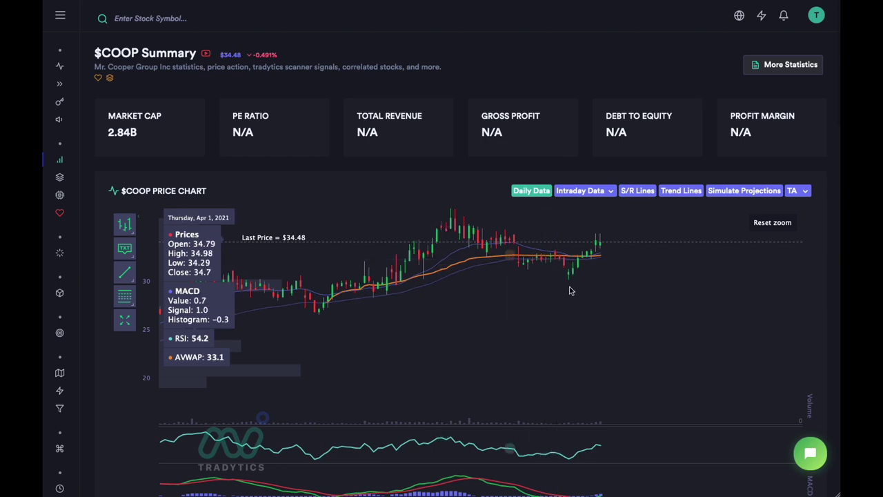
{"action": "left_click_drag", "start_coordinate": [616, 304], "coordinate": [376, 205]}
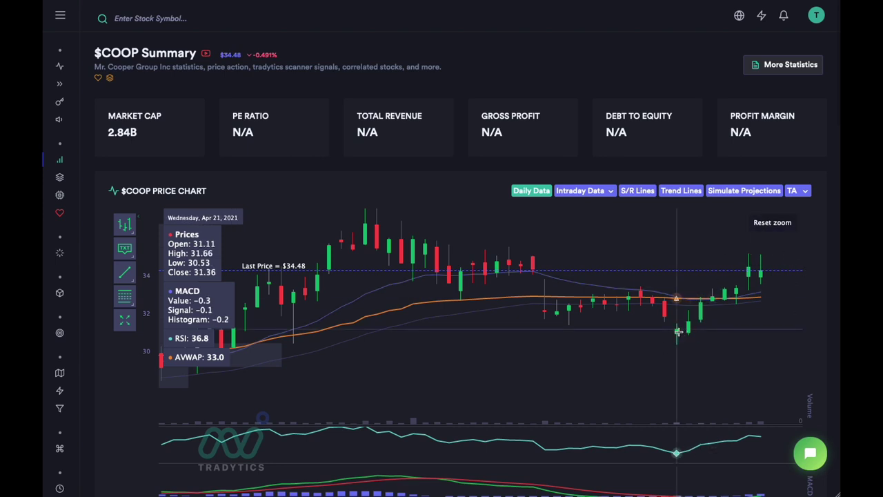
{"action": "left_click", "coordinate": [772, 222]}
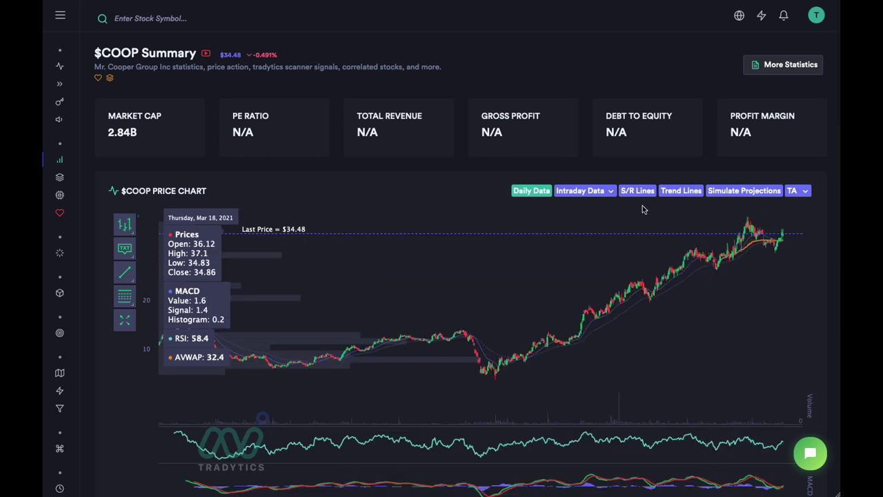
{"action": "left_click_drag", "start_coordinate": [652, 276], "coordinate": [806, 294]}
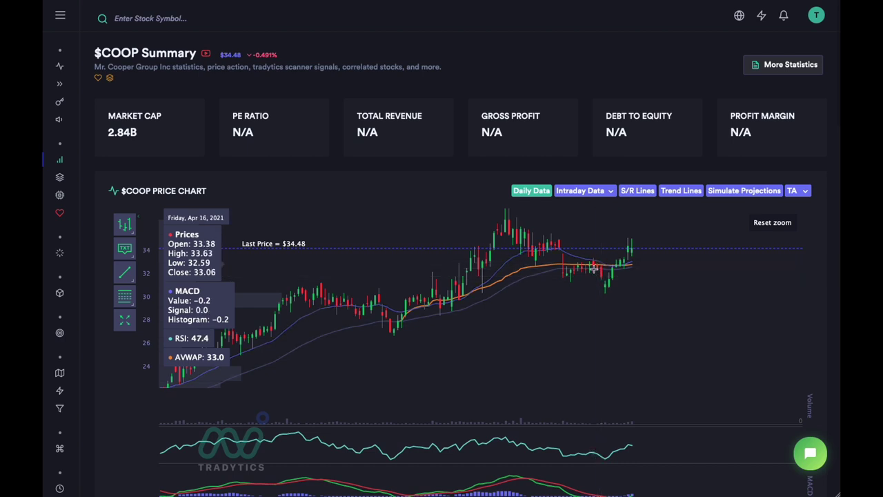
{"action": "left_click_drag", "start_coordinate": [662, 231], "coordinate": [569, 295]}
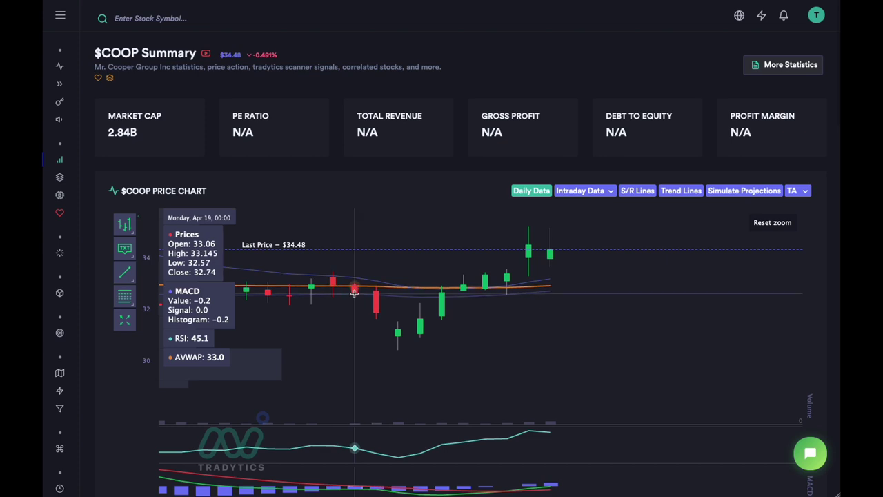
{"action": "left_click", "coordinate": [774, 224]}
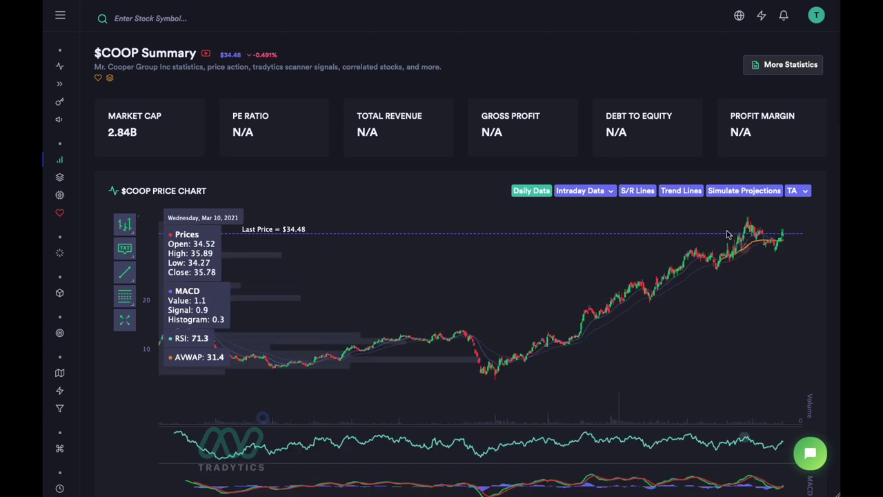
Draw a horizontal segment at about $32 from the mid-February high to just past the latest candle.
{"action": "left_click_drag", "start_coordinate": [658, 216], "coordinate": [809, 301]}
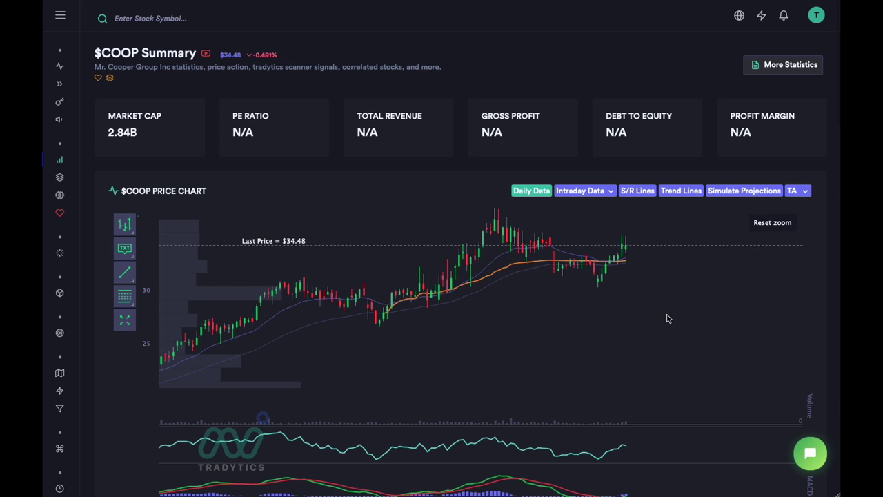
{"action": "left_click", "coordinate": [125, 272]}
{"action": "left_click", "coordinate": [419, 265]}
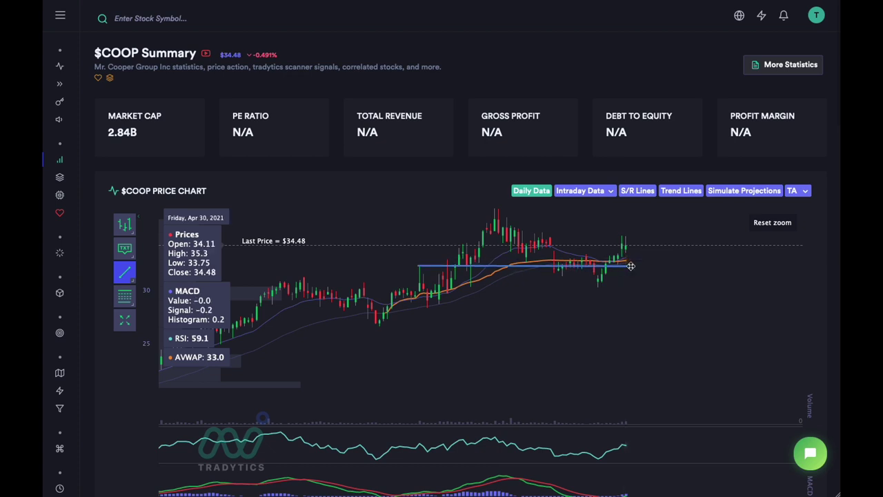
{"action": "left_click", "coordinate": [630, 265]}
{"action": "left_click", "coordinate": [410, 218]}
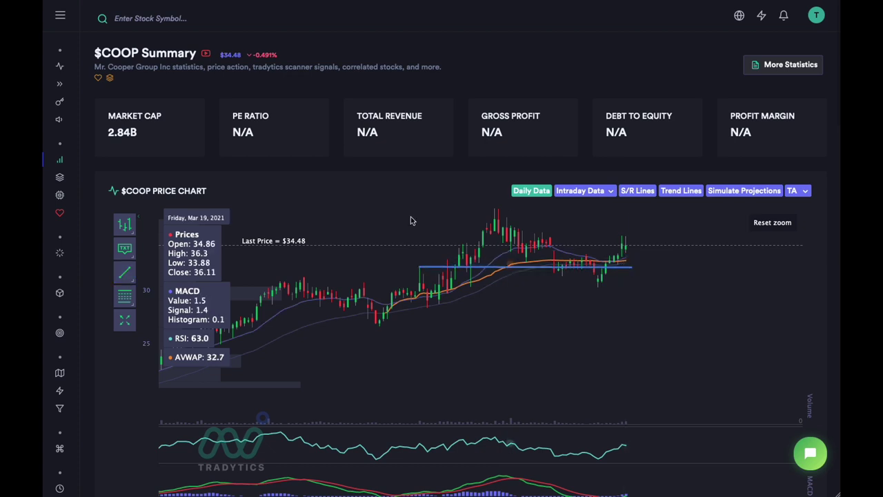
Add a circle annotation and place it on the red candle crossing the horizontal segment just before the April low.
{"action": "left_click_drag", "start_coordinate": [406, 214], "coordinate": [657, 312]}
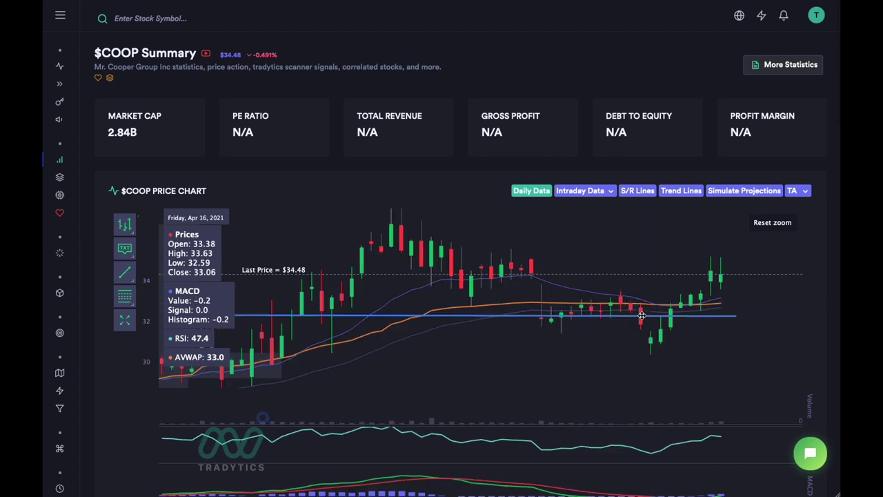
{"action": "left_click", "coordinate": [131, 254]}
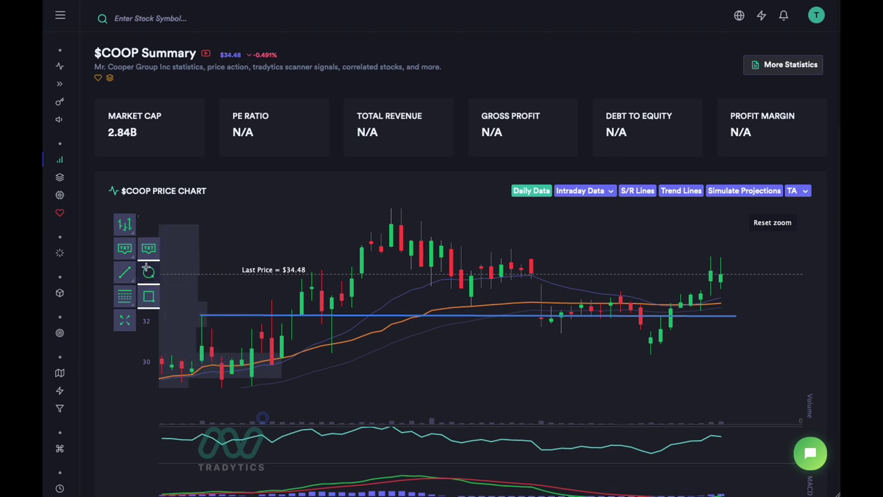
{"action": "left_click", "coordinate": [148, 272]}
{"action": "left_click", "coordinate": [633, 336]}
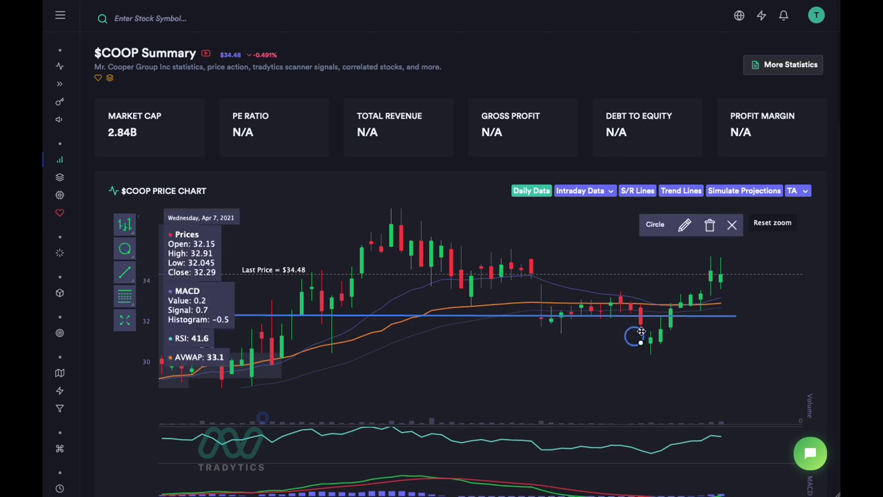
{"action": "left_click_drag", "start_coordinate": [634, 336], "coordinate": [648, 311]}
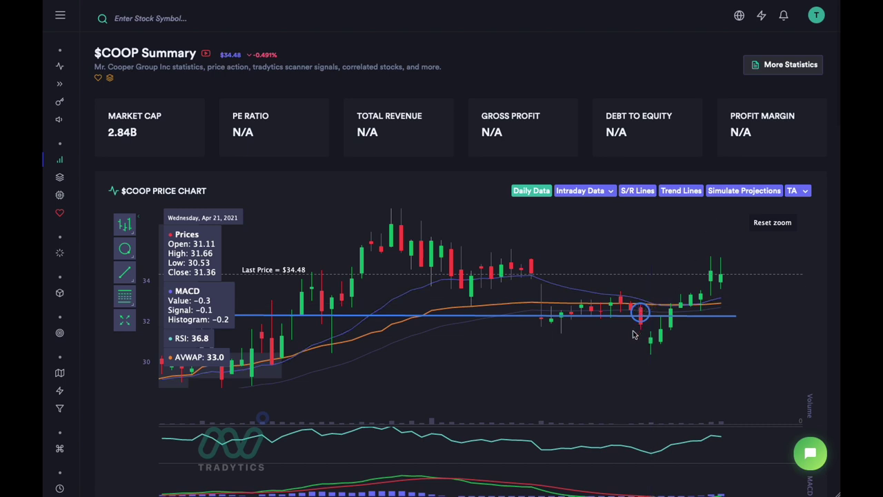
Draw a second horizontal segment at about $31 from the year-end highs past the latest candle, and inspect it against the April low.
{"action": "left_click", "coordinate": [772, 223]}
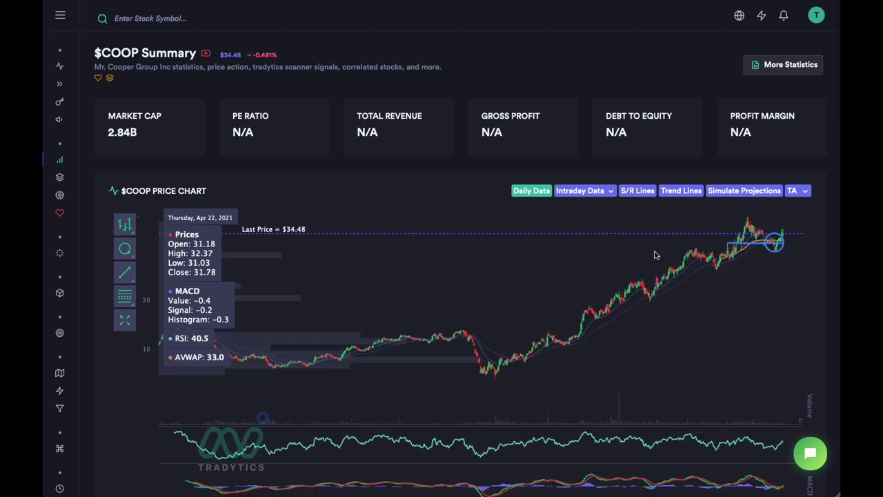
{"action": "left_click", "coordinate": [125, 273]}
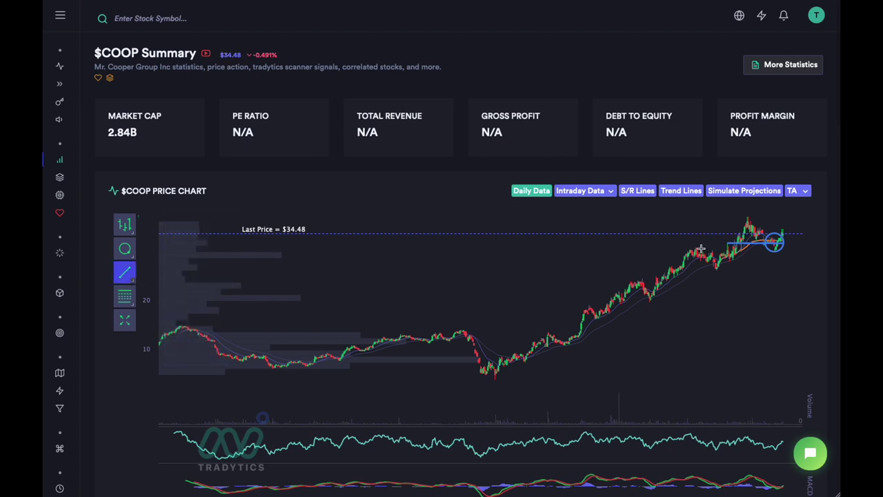
{"action": "left_click_drag", "start_coordinate": [690, 249], "coordinate": [791, 249]}
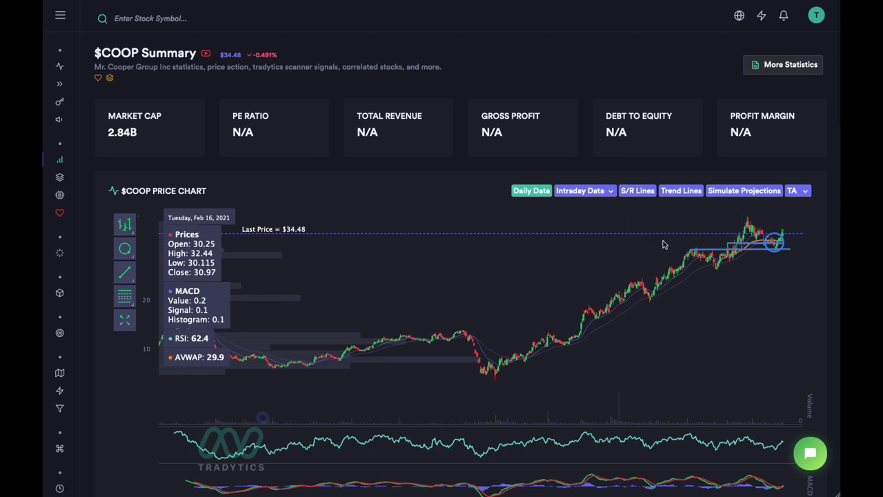
{"action": "left_click_drag", "start_coordinate": [674, 214], "coordinate": [806, 308]}
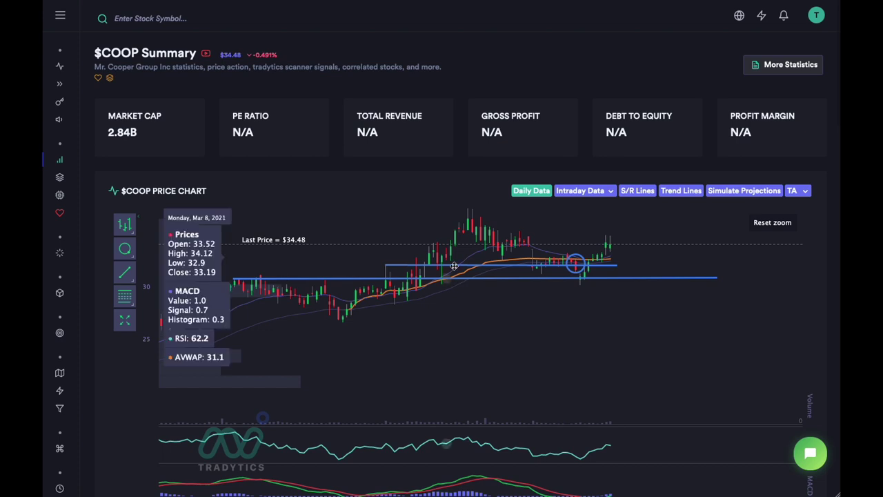
{"action": "left_click", "coordinate": [281, 276]}
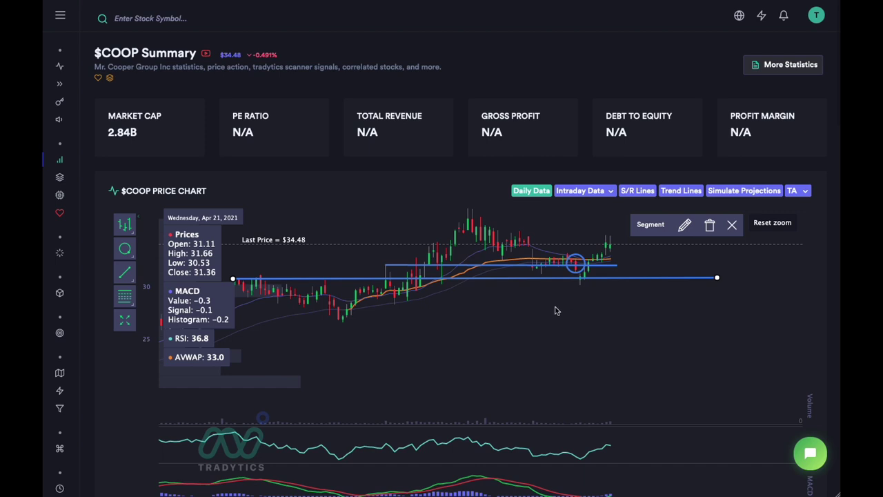
{"action": "left_click_drag", "start_coordinate": [667, 306], "coordinate": [321, 208]}
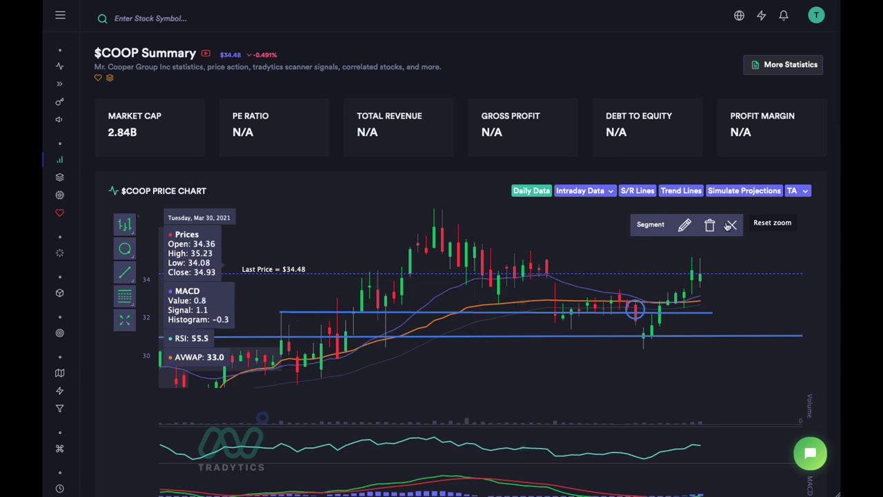
Display the support and resistance lines and move the circle onto the April low near the $31.36 level.
{"action": "left_click", "coordinate": [773, 222]}
{"action": "left_click", "coordinate": [637, 192]}
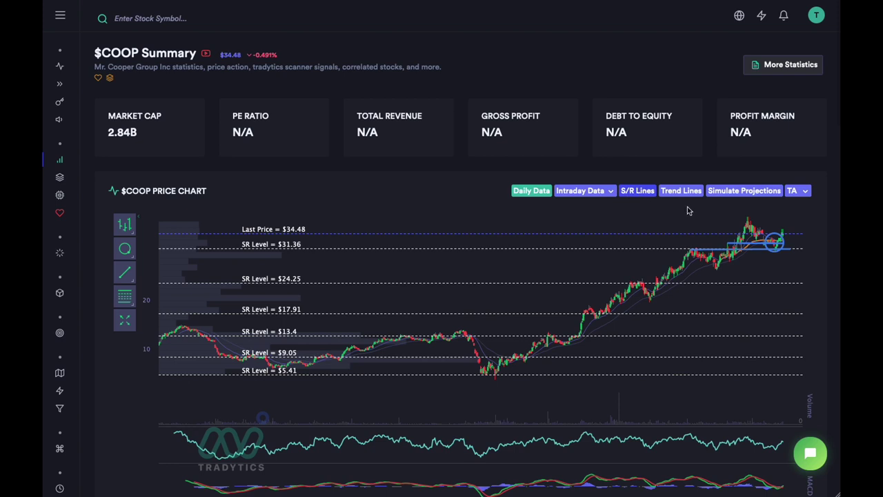
{"action": "mouse_move", "coordinate": [638, 218]}
{"action": "left_mouse_down"}
{"action": "mouse_move", "coordinate": [762, 288]}
{"action": "mouse_move", "coordinate": [824, 300]}
{"action": "left_mouse_up"}
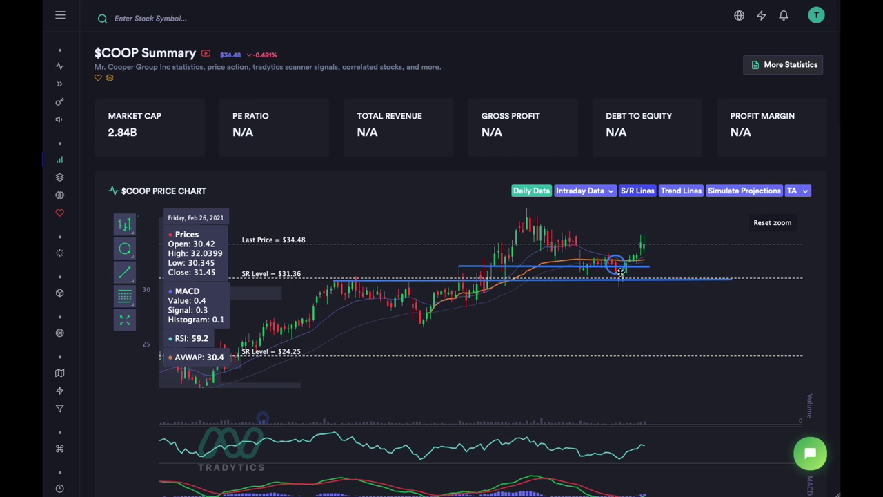
{"action": "left_click_drag", "start_coordinate": [620, 270], "coordinate": [622, 287]}
Recheck the COOP entry in the Prophet results and return to its price chart.
{"action": "left_click", "coordinate": [59, 292]}
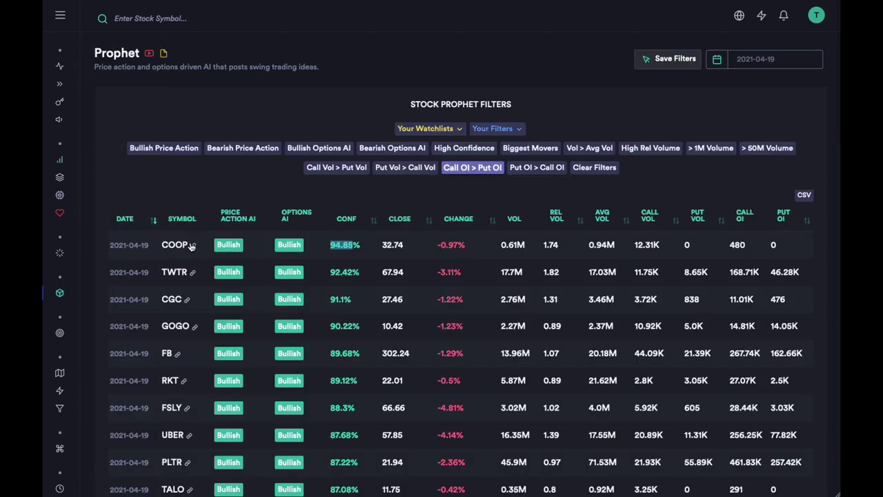
{"action": "left_click", "coordinate": [174, 245]}
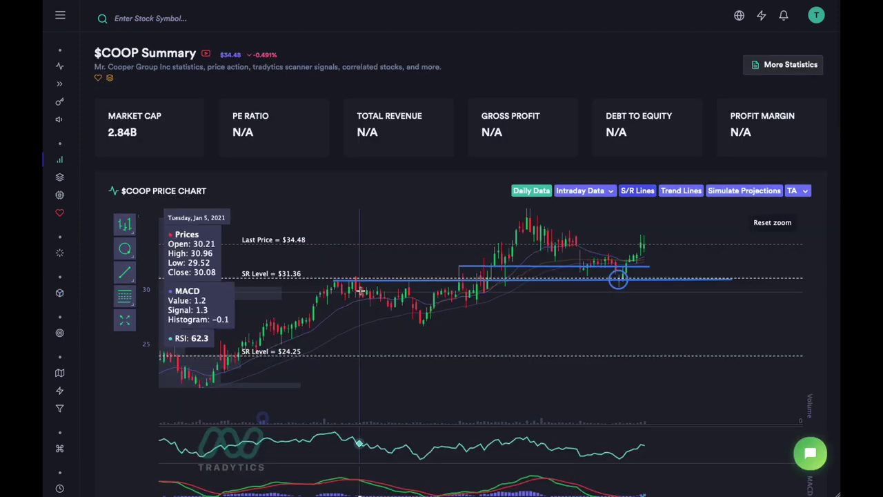